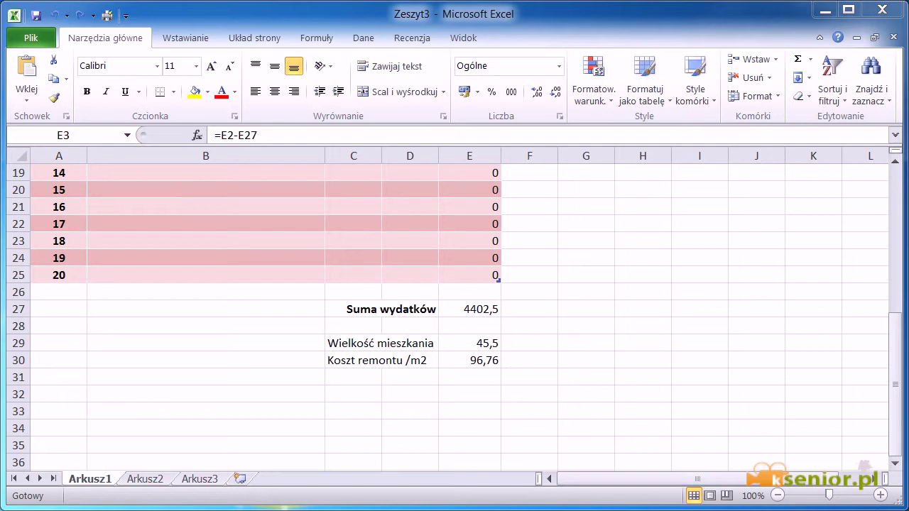
Scroll up to row 1 to show the PLAN REMONTU MIESZKANIA title and expense table
{"action": "scroll", "coordinate": [344, 417], "scroll_direction": "up", "scroll_amount": 2}
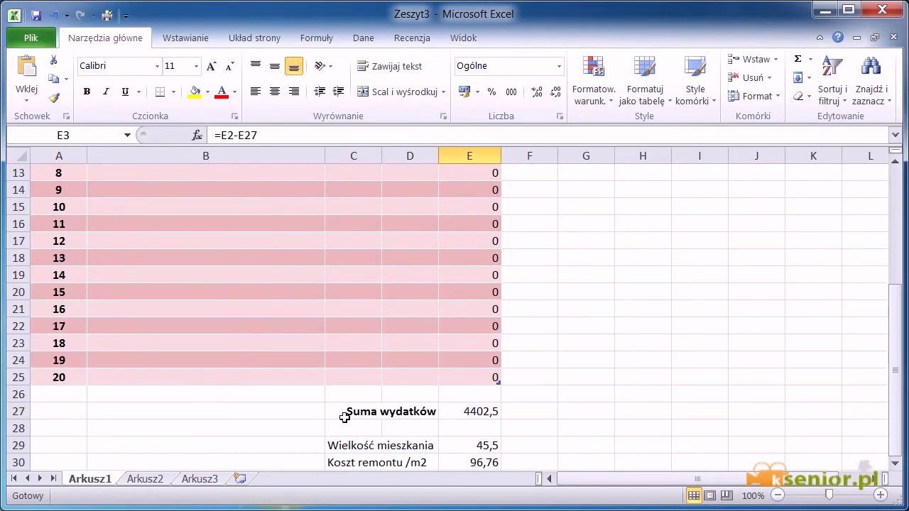
{"action": "scroll", "coordinate": [344, 418], "scroll_direction": "up", "scroll_amount": 4}
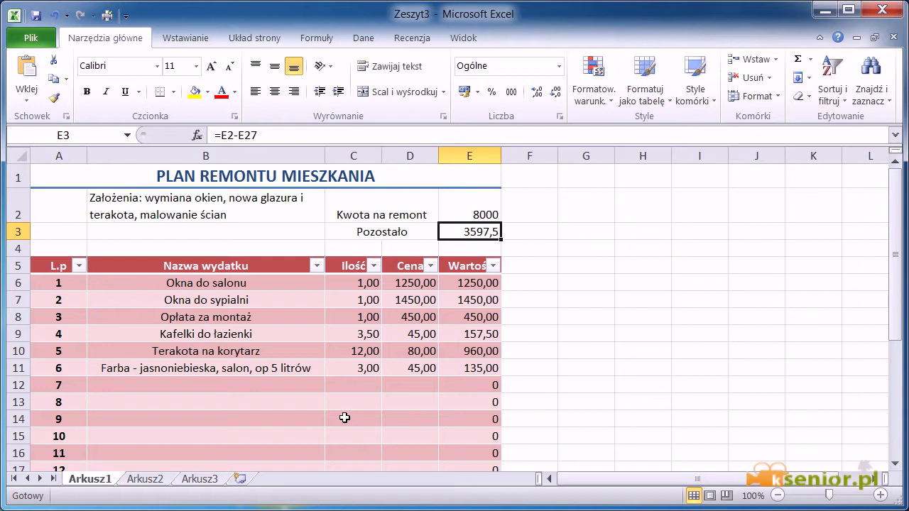
Apply the red-yellow-green colour scale to the six expense values in E6:E11
{"action": "left_click_drag", "start_coordinate": [475, 282], "coordinate": [478, 367]}
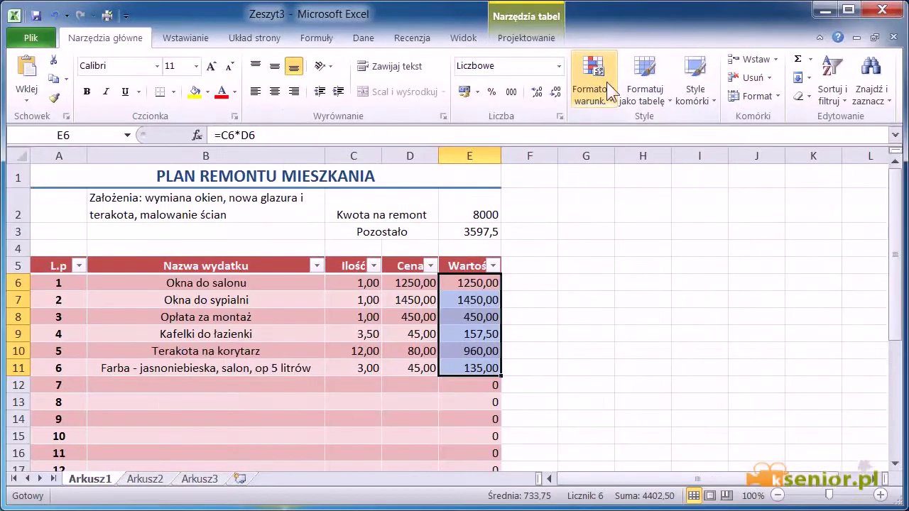
{"action": "left_click", "coordinate": [606, 81]}
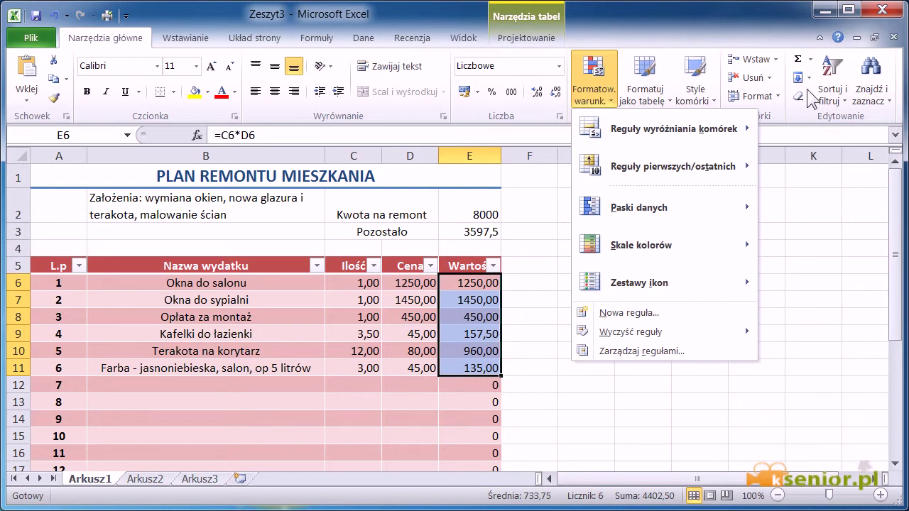
{"action": "mouse_move", "coordinate": [672, 250]}
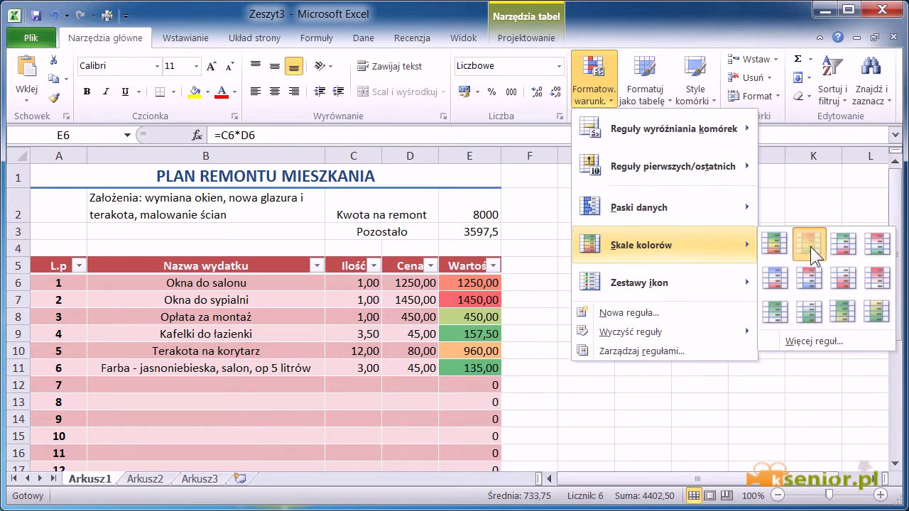
{"action": "left_click", "coordinate": [810, 246]}
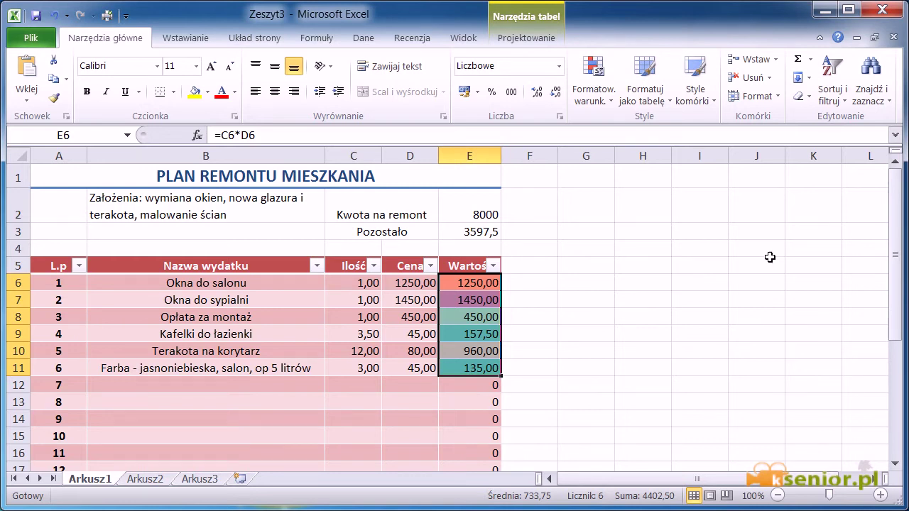
{"action": "left_click", "coordinate": [770, 260]}
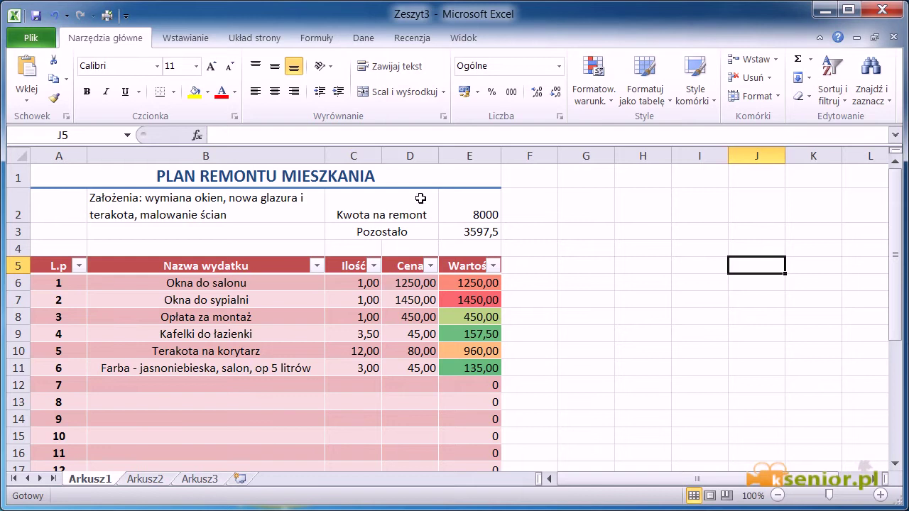
Select cell E3 holding the remaining amount 3597,5
{"action": "left_click", "coordinate": [480, 237]}
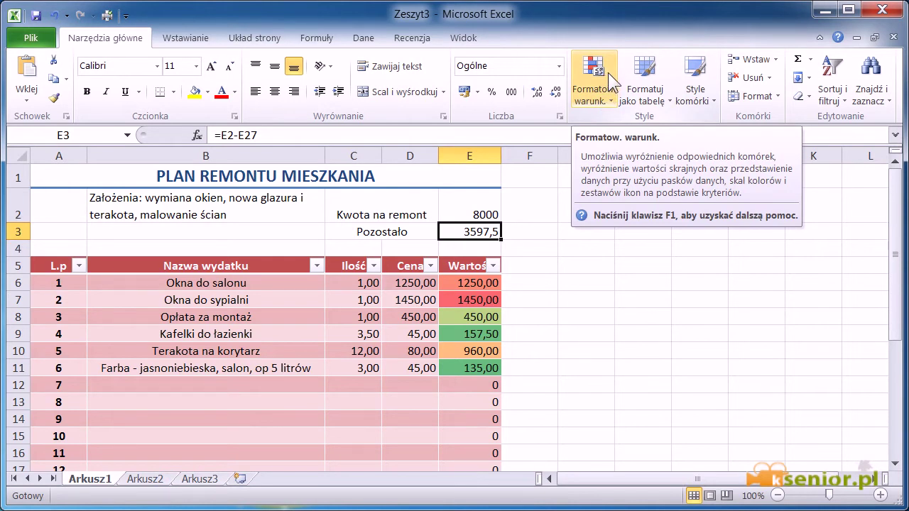
Start a new conditional formatting rule (Nowa reguła) for cell E3
{"action": "left_click", "coordinate": [608, 72]}
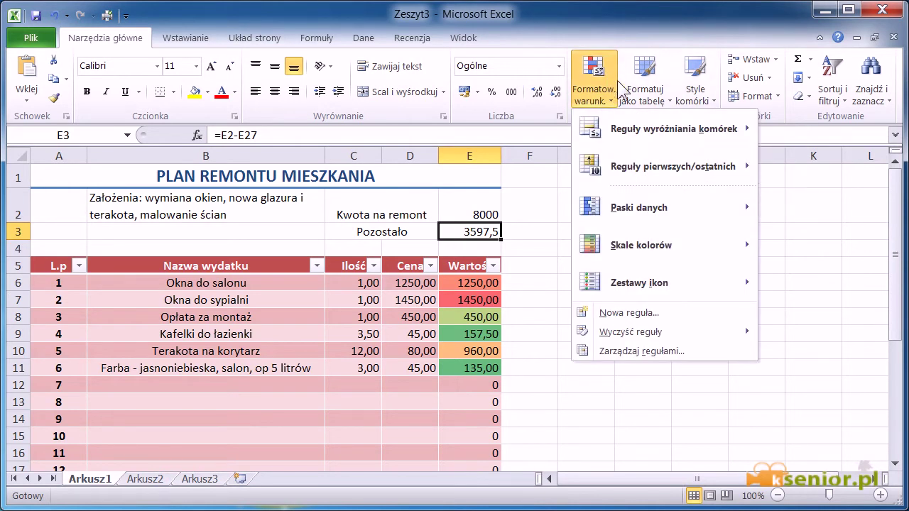
{"action": "left_click", "coordinate": [674, 314]}
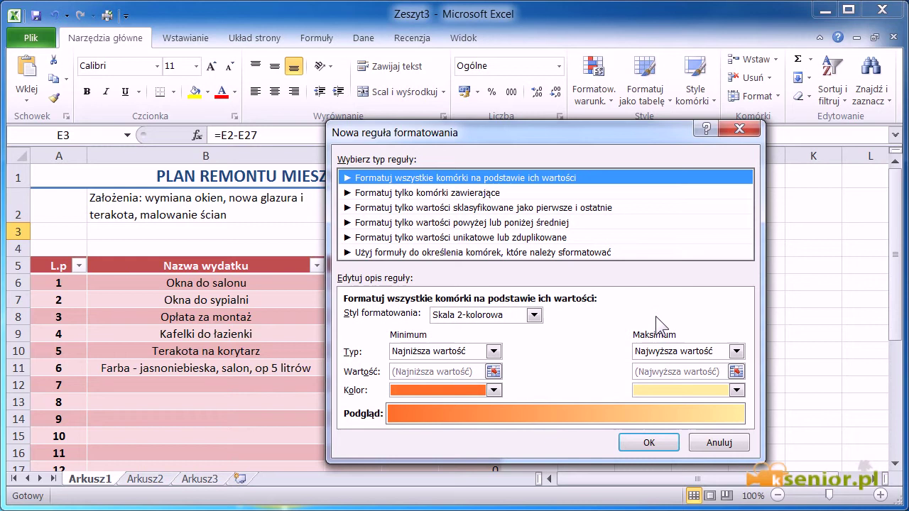
Make the rule a 3-colour scale with a minimum of number 1000 in bright red
{"action": "left_click", "coordinate": [533, 316]}
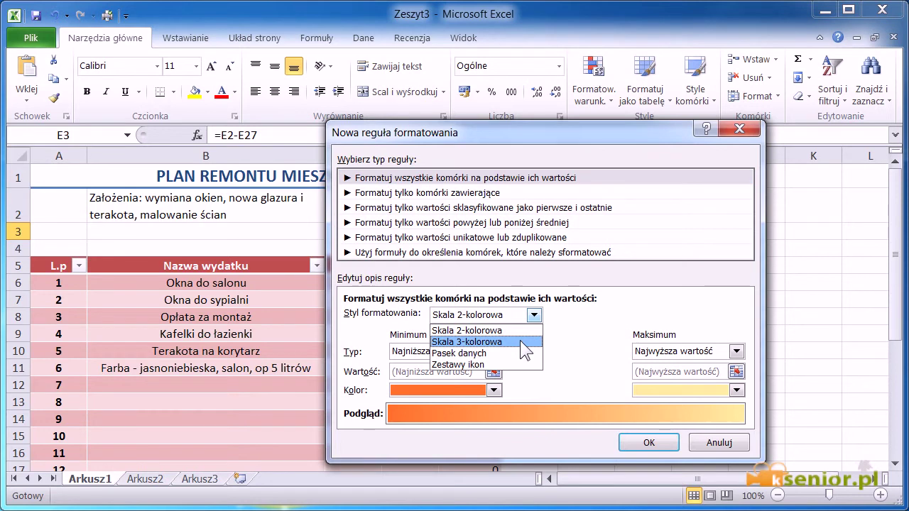
{"action": "left_click", "coordinate": [526, 342]}
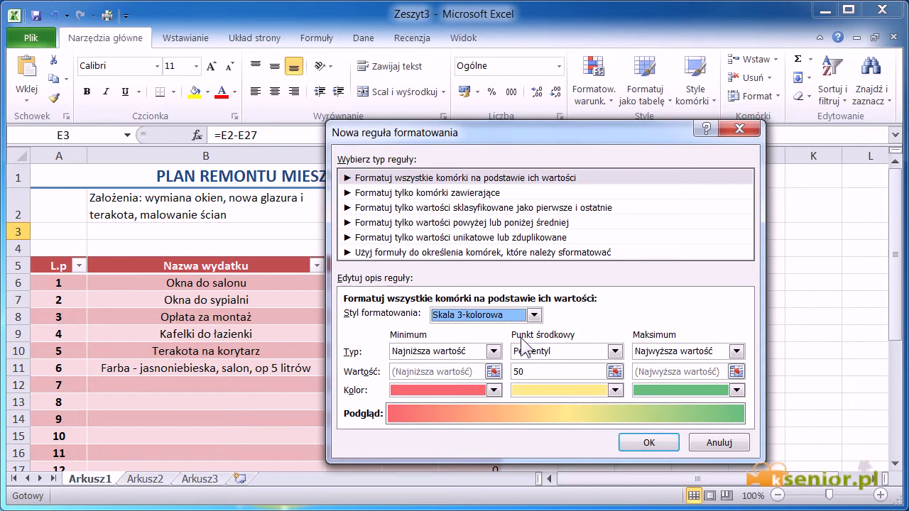
{"action": "key", "text": "Tab"}
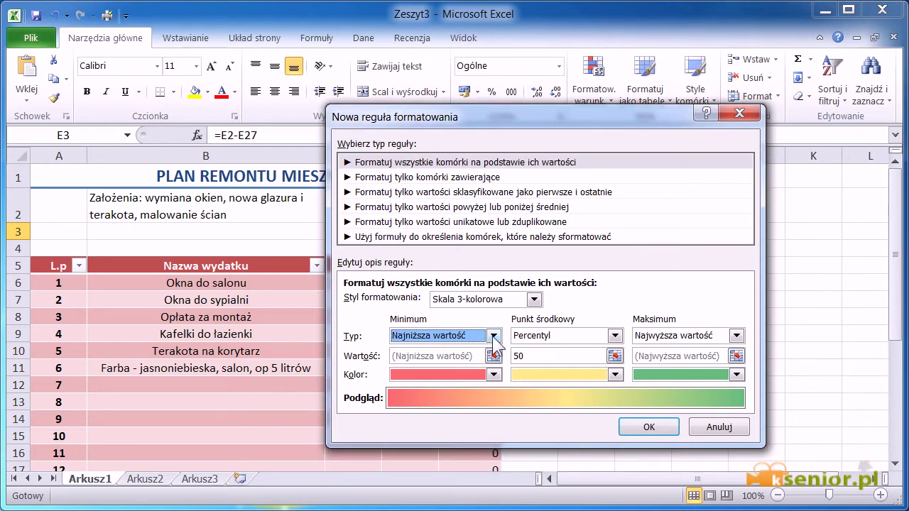
{"action": "left_click", "coordinate": [495, 336]}
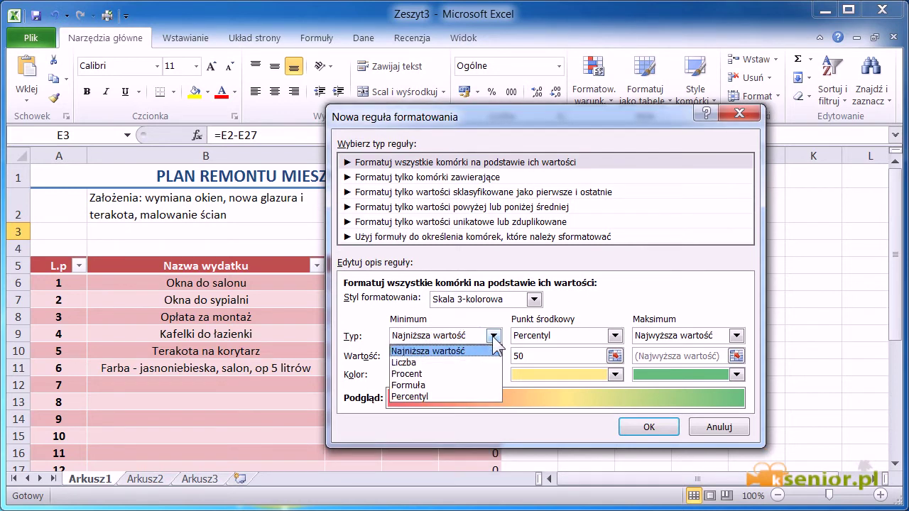
{"action": "left_click", "coordinate": [458, 362]}
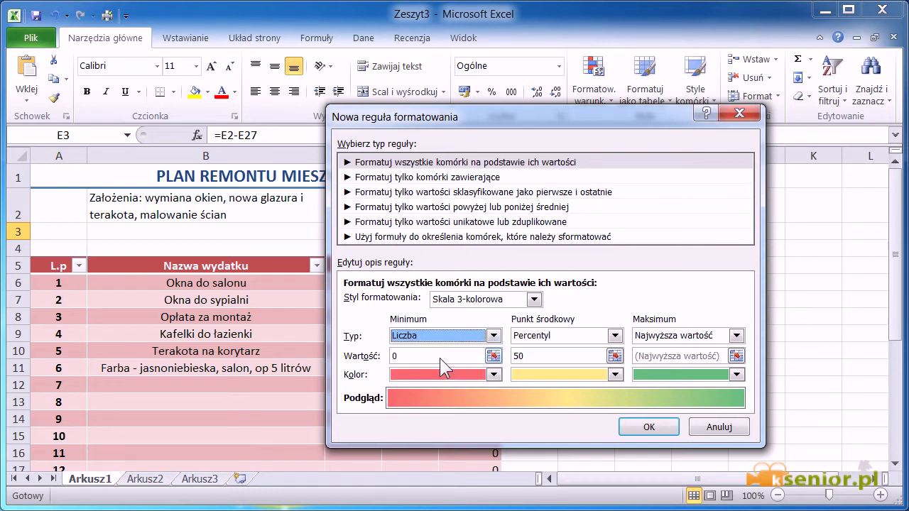
{"action": "left_click", "coordinate": [411, 356]}
{"action": "key", "text": "BackSpace"}
{"action": "type", "text": "1000"}
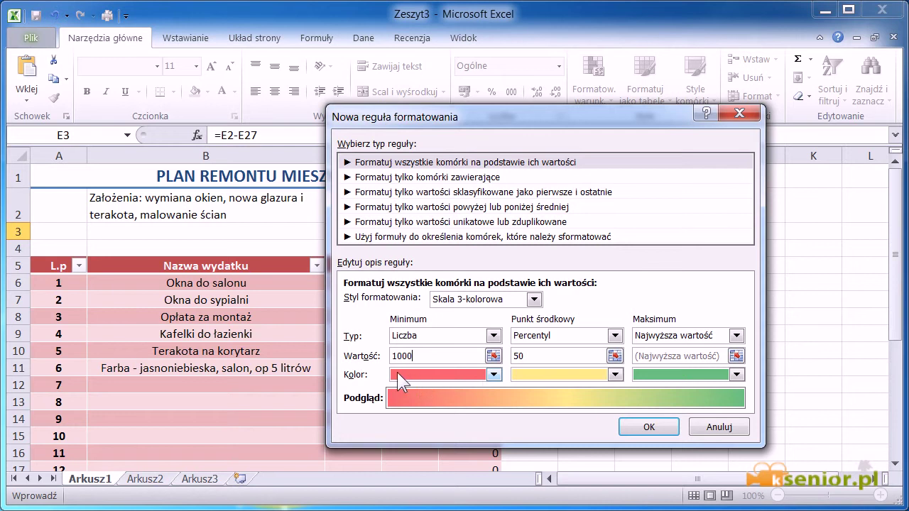
{"action": "left_click", "coordinate": [494, 375]}
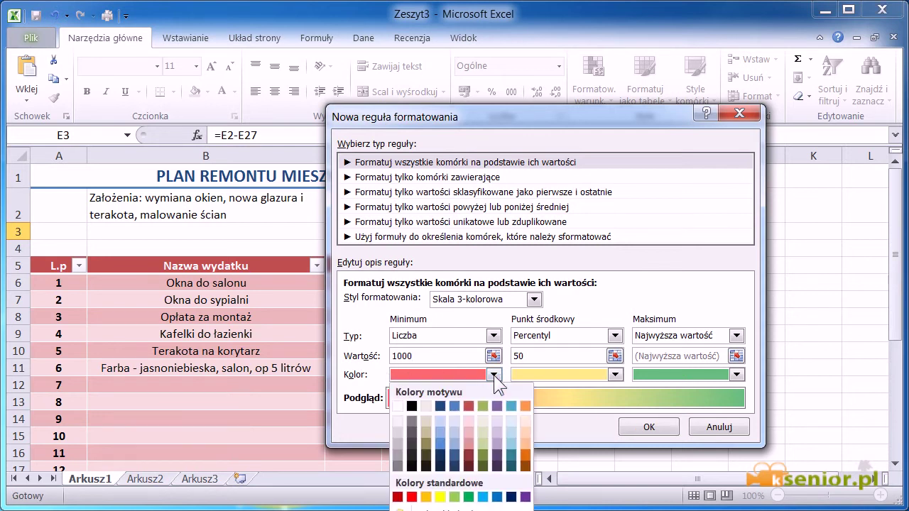
{"action": "left_click", "coordinate": [411, 497]}
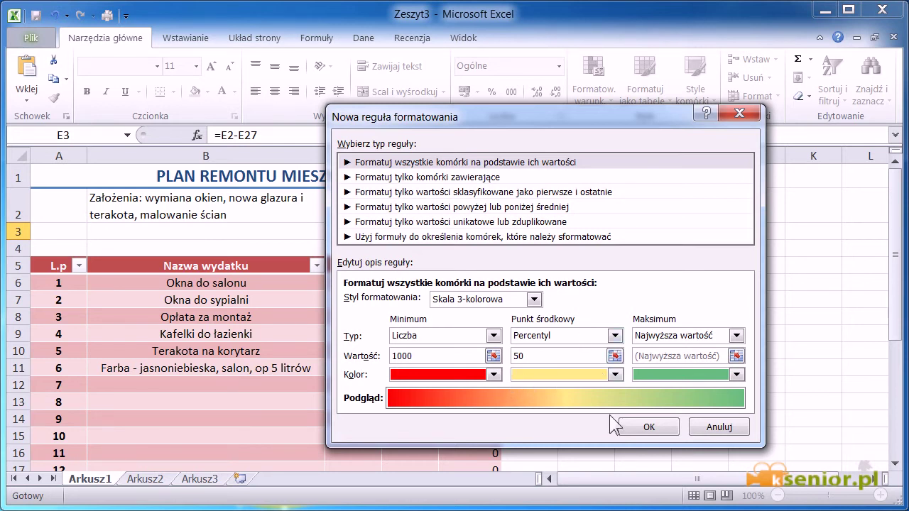
Set the midpoint and maximum types to Liczba, with a 4000 midpoint value
{"action": "left_click", "coordinate": [537, 353]}
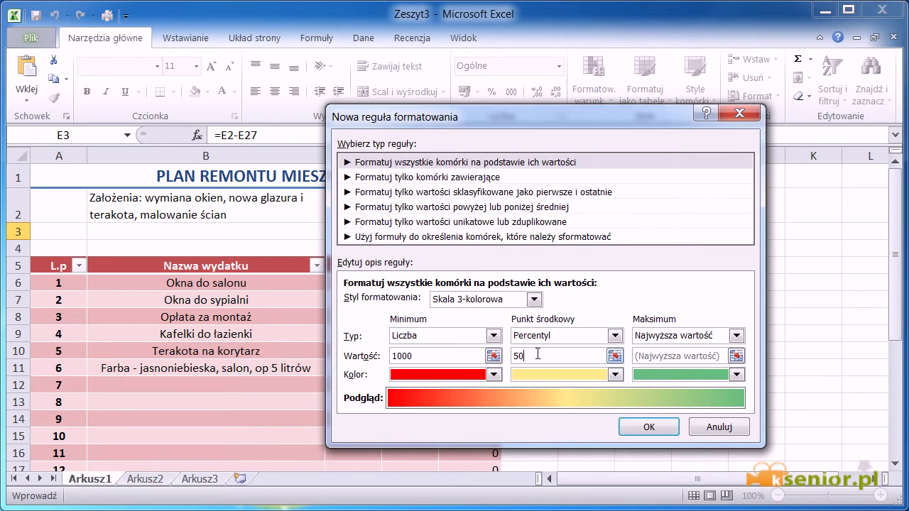
{"action": "key", "text": "BackSpace"}
{"action": "key", "text": "BackSpace"}
{"action": "type", "text": "4000"}
{"action": "left_click", "coordinate": [735, 337]}
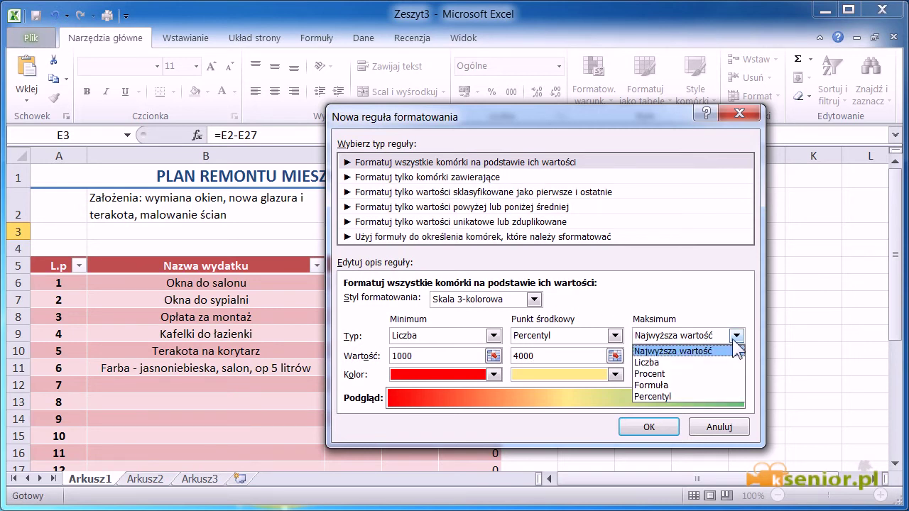
{"action": "left_click", "coordinate": [701, 362]}
{"action": "left_click", "coordinate": [700, 360]}
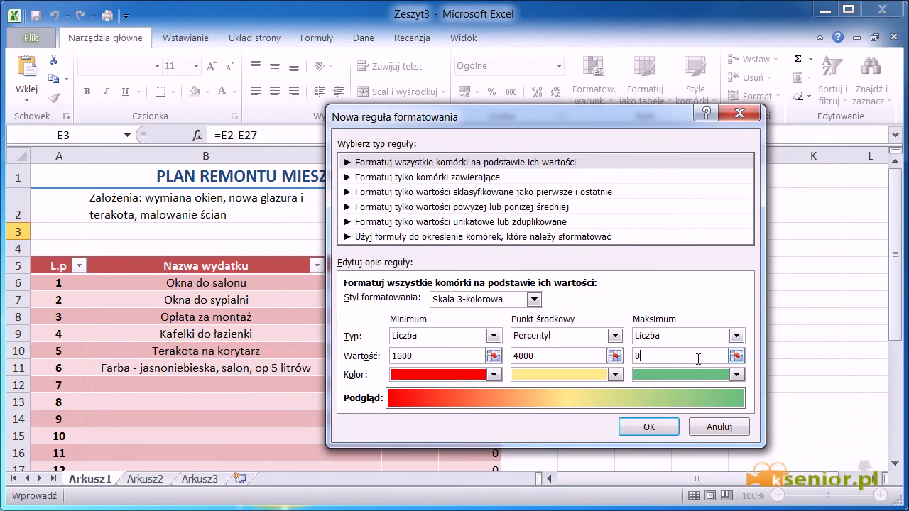
{"action": "left_click", "coordinate": [602, 337]}
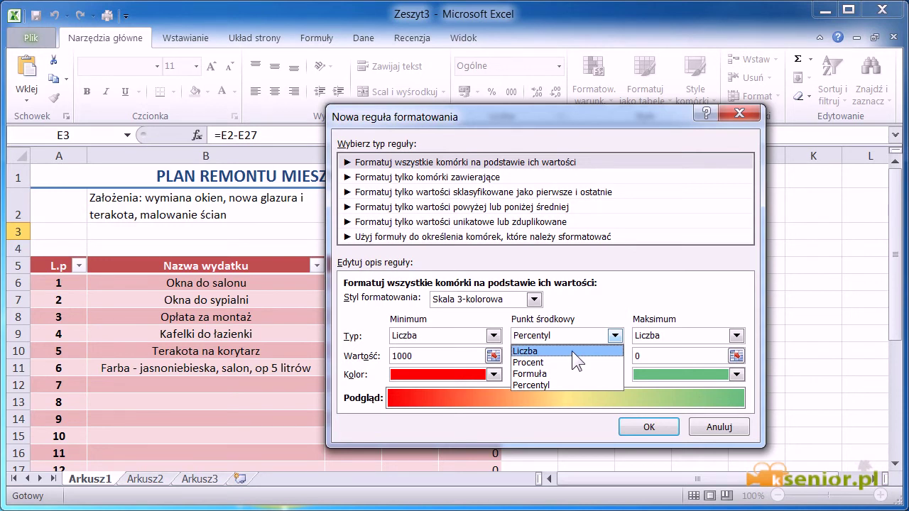
{"action": "left_click", "coordinate": [570, 350]}
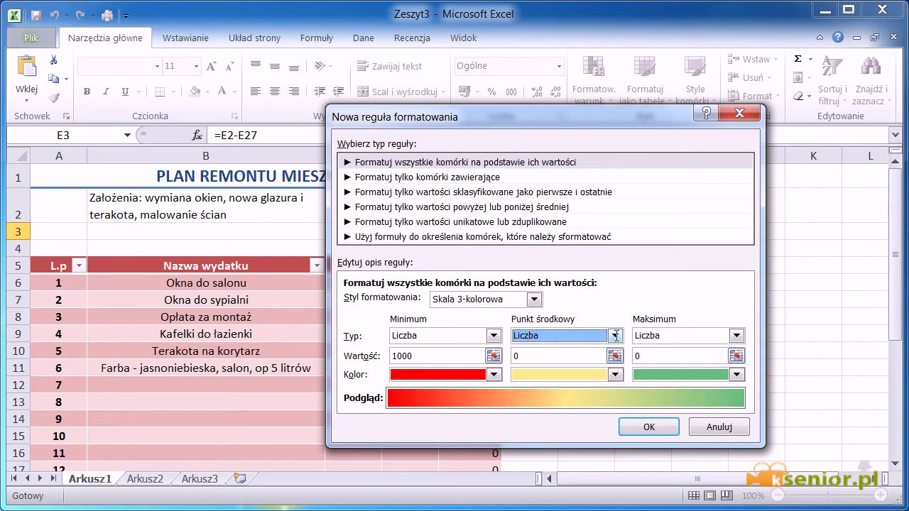
Set the maximum to 8000, keep the midpoint at 4000, and apply the rule
{"action": "left_click", "coordinate": [651, 355]}
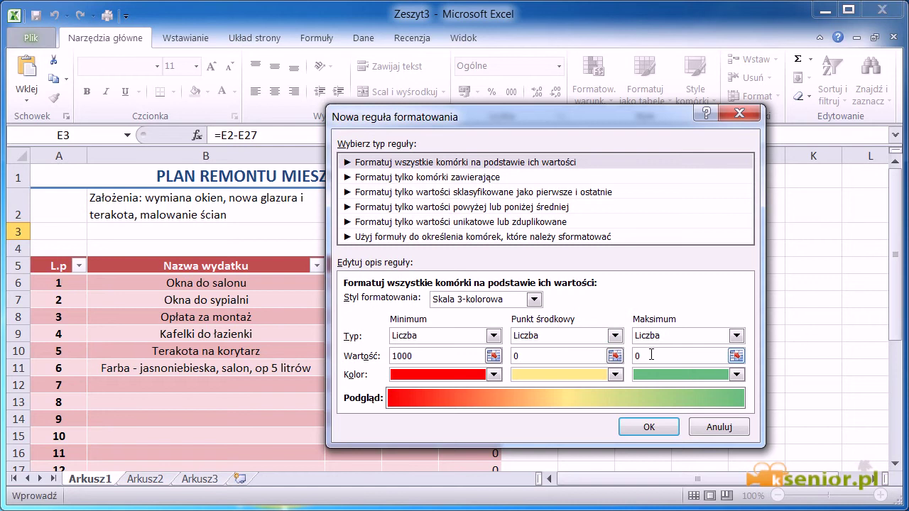
{"action": "key", "text": "BackSpace"}
{"action": "type", "text": "4000"}
{"action": "key", "text": "BackSpace"}
{"action": "type", "text": "4000"}
{"action": "double_click", "coordinate": [671, 355]}
{"action": "type", "text": "8000"}
{"action": "left_click", "coordinate": [643, 433]}
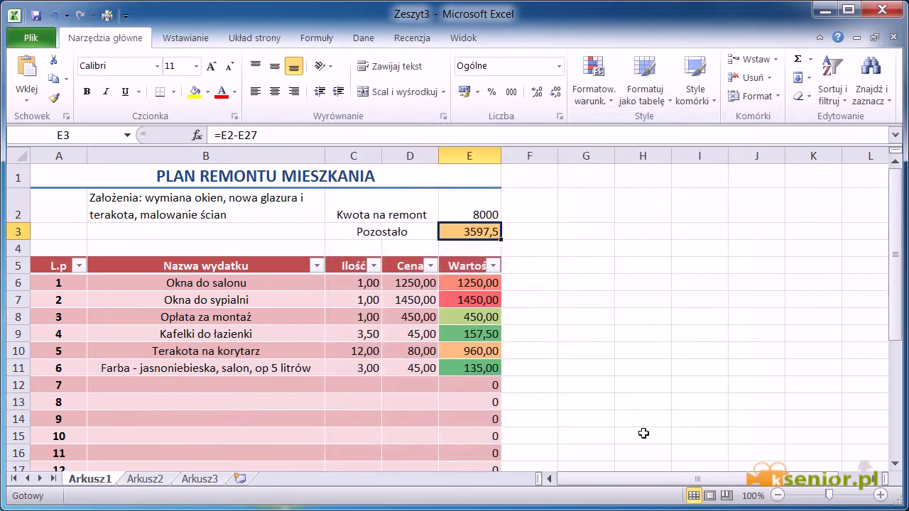
{"action": "left_click", "coordinate": [602, 418]}
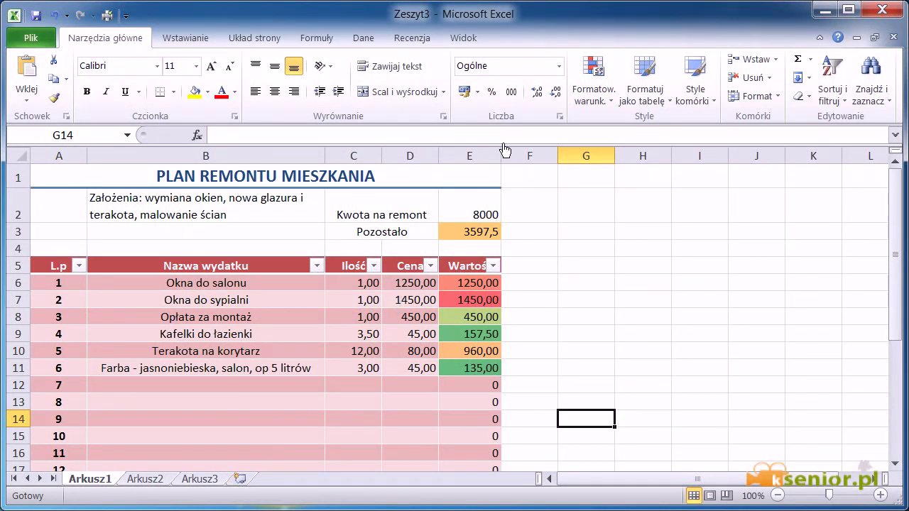
Widen column E and sort the expense table by Wartość, largest to smallest
{"action": "left_click_drag", "start_coordinate": [500, 155], "coordinate": [513, 154]}
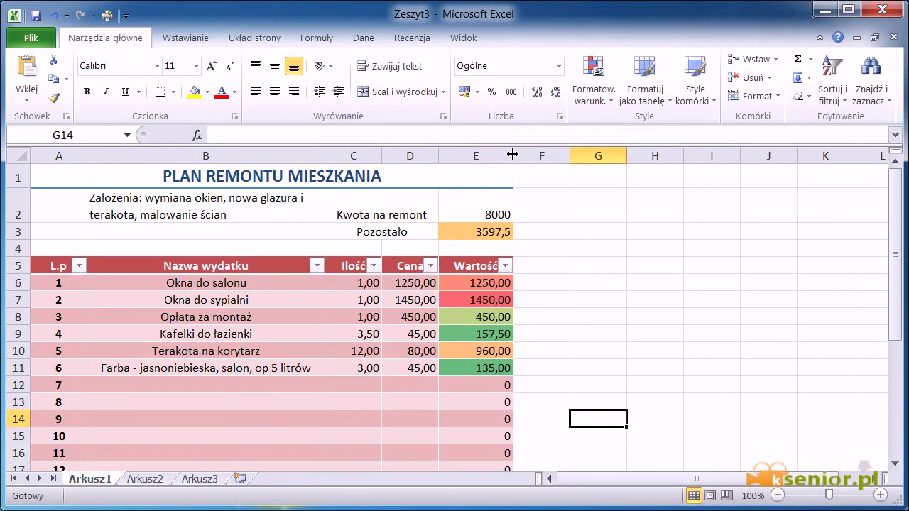
{"action": "left_click", "coordinate": [505, 265]}
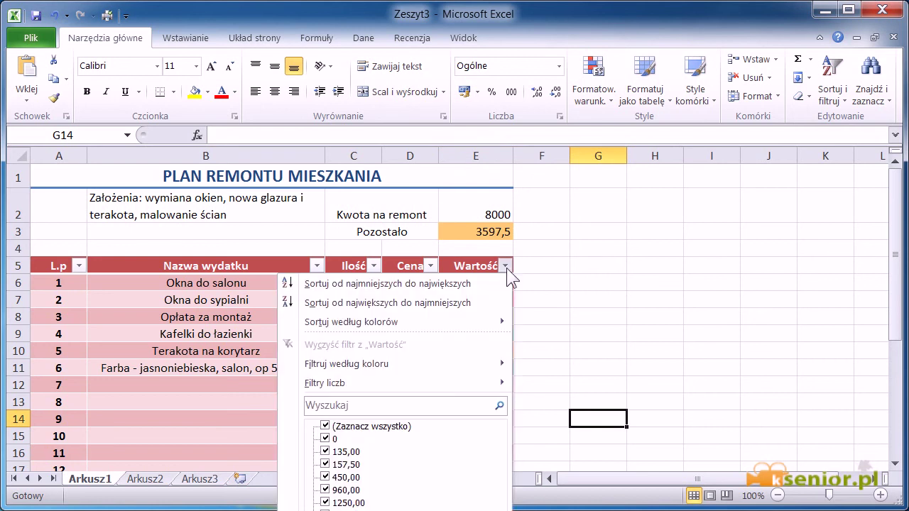
{"action": "left_click", "coordinate": [506, 265]}
{"action": "left_click", "coordinate": [506, 263]}
{"action": "left_click", "coordinate": [556, 284]}
{"action": "scroll", "coordinate": [556, 284], "scroll_direction": "down", "scroll_amount": 1}
{"action": "left_click", "coordinate": [505, 189]}
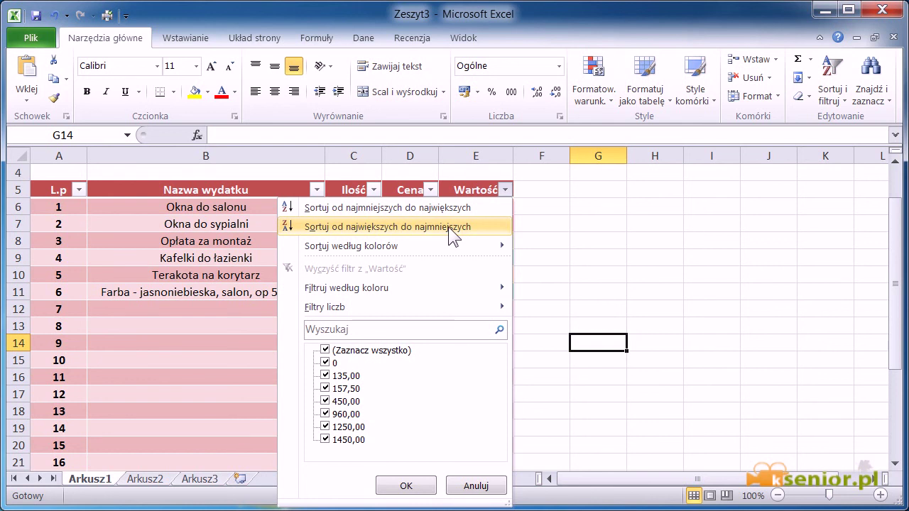
{"action": "left_click", "coordinate": [448, 227]}
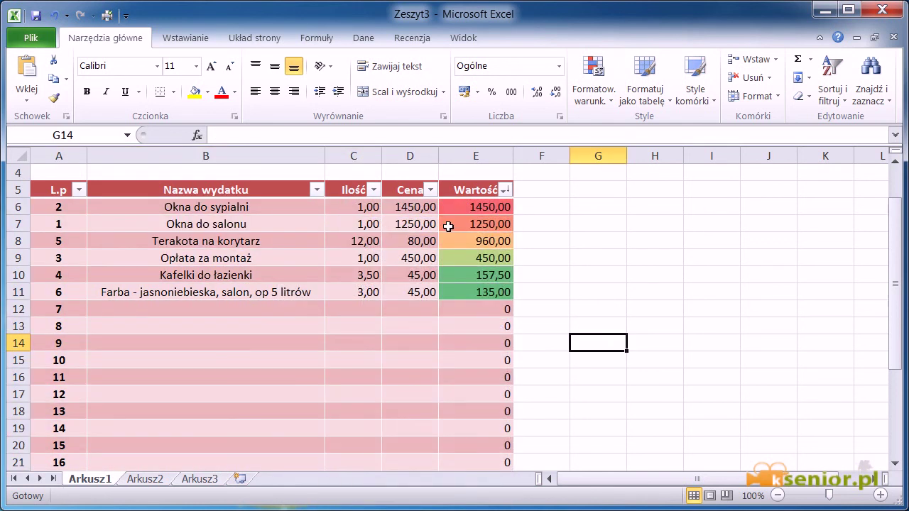